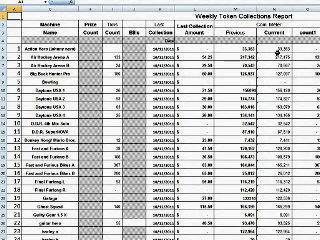
Copy last week's Current counts from N5 down the column, then switch to the blank report.
{"action": "left_click", "coordinate": [253, 47]}
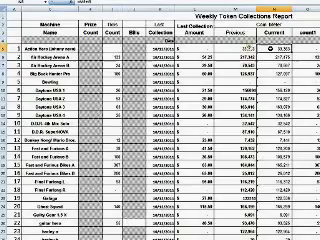
{"action": "mouse_move", "coordinate": [286, 75]}
{"action": "left_mouse_down"}
{"action": "mouse_move", "coordinate": [290, 236]}
{"action": "mouse_move", "coordinate": [288, 212]}
{"action": "left_mouse_up"}
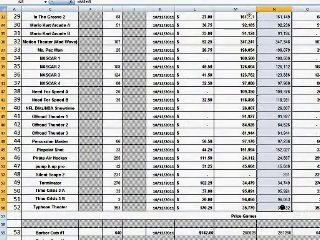
{"action": "right_click", "coordinate": [291, 213]}
{"action": "left_click", "coordinate": [300, 152]}
{"action": "scroll", "coordinate": [255, 101], "scroll_direction": "up", "scroll_amount": 10}
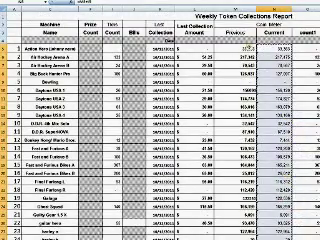
{"action": "key", "text": "Delete"}
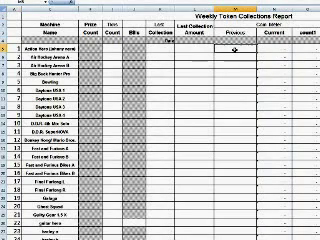
Paste the copied counts as values only into the new report's first Previous cell.
{"action": "right_click", "coordinate": [235, 50]}
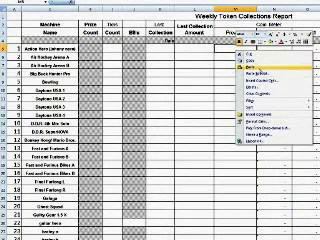
{"action": "left_click", "coordinate": [255, 73]}
{"action": "left_click", "coordinate": [209, 62]}
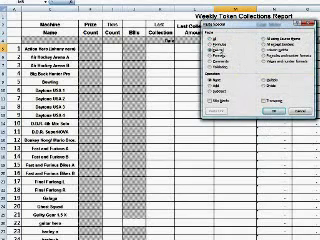
{"action": "left_click", "coordinate": [271, 111]}
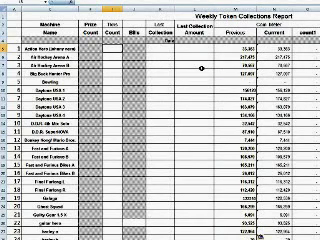
{"action": "type", "text": "400"}
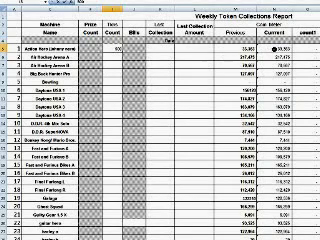
Select the row 5 Previous cell for the first machine.
{"action": "left_click", "coordinate": [263, 47]}
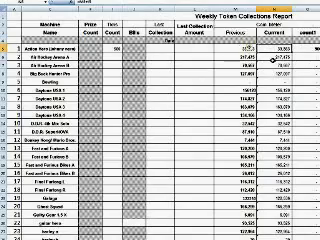
{"action": "scroll", "coordinate": [278, 90], "scroll_direction": "down", "scroll_amount": 3}
{"action": "scroll", "coordinate": [280, 110], "scroll_direction": "up", "scroll_amount": 3}
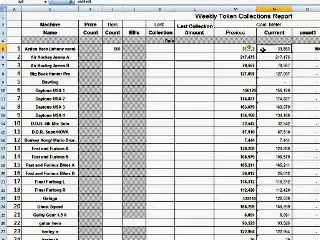
{"action": "scroll", "coordinate": [262, 97], "scroll_direction": "down", "scroll_amount": 6}
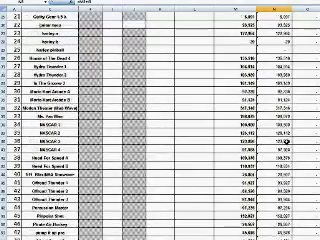
{"action": "scroll", "coordinate": [260, 117], "scroll_direction": "down", "scroll_amount": 9}
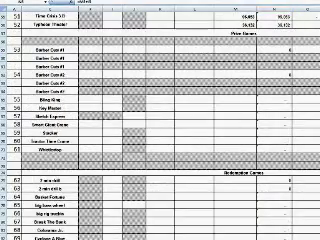
{"action": "scroll", "coordinate": [258, 131], "scroll_direction": "up", "scroll_amount": 15}
{"action": "scroll", "coordinate": [263, 132], "scroll_direction": "down", "scroll_amount": 7}
{"action": "scroll", "coordinate": [266, 134], "scroll_direction": "down", "scroll_amount": 5}
{"action": "scroll", "coordinate": [266, 134], "scroll_direction": "down", "scroll_amount": 5}
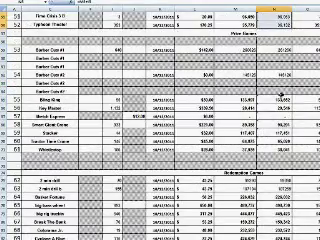
Copy last week's Prize Games Current counts in N52:N60.
{"action": "left_click", "coordinate": [284, 48]}
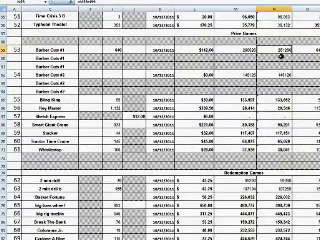
{"action": "left_click_drag", "start_coordinate": [268, 48], "coordinate": [284, 178]}
{"action": "right_click", "coordinate": [283, 178]}
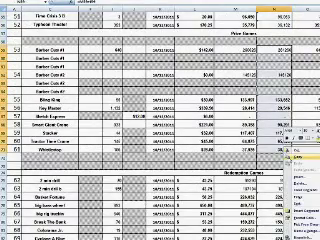
{"action": "left_click", "coordinate": [289, 185]}
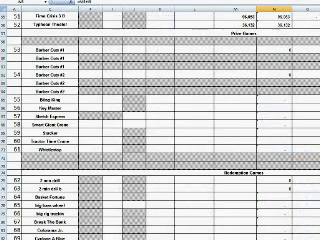
Paste the Prize Games counts as values into the new report's Previous cells at M52.
{"action": "right_click", "coordinate": [243, 47]}
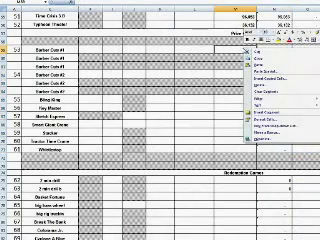
{"action": "left_click", "coordinate": [262, 71]}
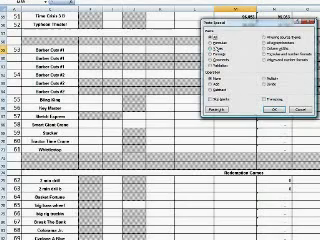
{"action": "left_click", "coordinate": [208, 56]}
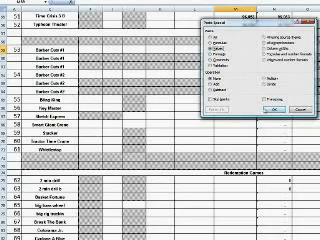
{"action": "left_click", "coordinate": [283, 110]}
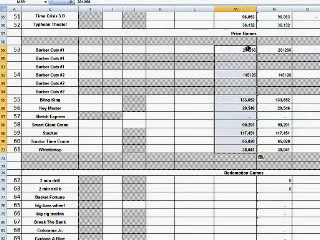
{"action": "left_click", "coordinate": [246, 47]}
{"action": "scroll", "coordinate": [249, 90], "scroll_direction": "down", "scroll_amount": 4}
{"action": "scroll", "coordinate": [249, 90], "scroll_direction": "down", "scroll_amount": 2}
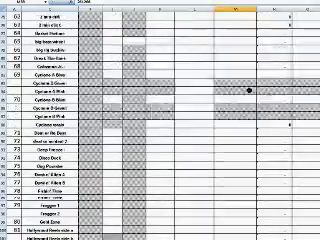
{"action": "scroll", "coordinate": [249, 90], "scroll_direction": "up", "scroll_amount": 1}
{"action": "scroll", "coordinate": [270, 185], "scroll_direction": "up", "scroll_amount": 4}
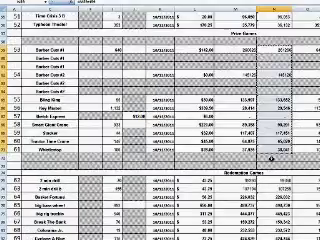
{"action": "scroll", "coordinate": [283, 120], "scroll_direction": "down", "scroll_amount": 2}
{"action": "scroll", "coordinate": [283, 215], "scroll_direction": "down", "scroll_amount": 1}
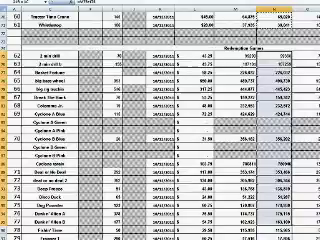
{"action": "scroll", "coordinate": [283, 215], "scroll_direction": "down", "scroll_amount": 1}
{"action": "scroll", "coordinate": [283, 215], "scroll_direction": "down", "scroll_amount": 2}
{"action": "scroll", "coordinate": [283, 215], "scroll_direction": "down", "scroll_amount": 3}
{"action": "scroll", "coordinate": [283, 215], "scroll_direction": "down", "scroll_amount": 2}
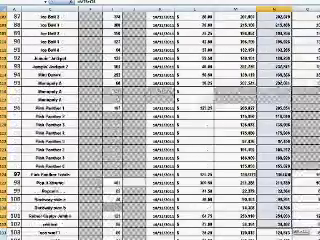
{"action": "scroll", "coordinate": [283, 215], "scroll_direction": "down", "scroll_amount": 3}
{"action": "scroll", "coordinate": [283, 215], "scroll_direction": "down", "scroll_amount": 2}
{"action": "scroll", "coordinate": [283, 215], "scroll_direction": "down", "scroll_amount": 1}
{"action": "scroll", "coordinate": [283, 215], "scroll_direction": "down", "scroll_amount": 2}
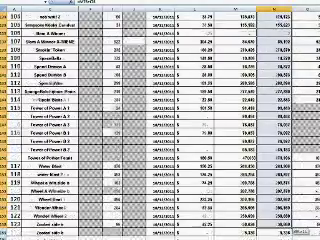
{"action": "scroll", "coordinate": [283, 215], "scroll_direction": "down", "scroll_amount": 2}
Paste last week's columns M:N figures as values starting at M62.
{"action": "right_click", "coordinate": [284, 226]}
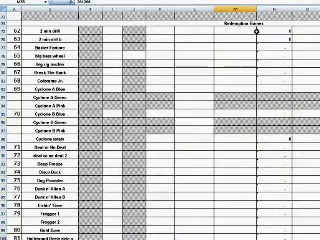
{"action": "left_click", "coordinate": [250, 32]}
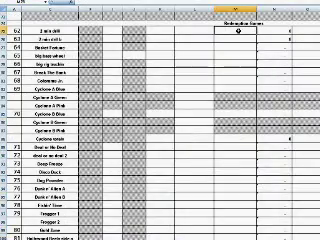
{"action": "right_click", "coordinate": [241, 32]}
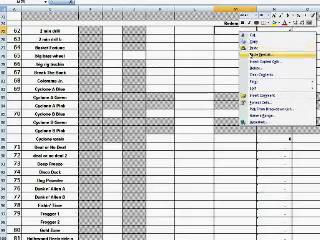
{"action": "left_click", "coordinate": [256, 53]}
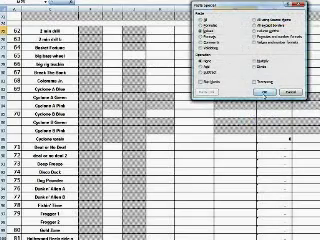
{"action": "left_click", "coordinate": [264, 119]}
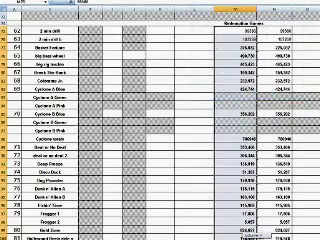
{"action": "scroll", "coordinate": [160, 130], "scroll_direction": "right", "scroll_amount": 3}
{"action": "scroll", "coordinate": [160, 130], "scroll_direction": "right", "scroll_amount": 2}
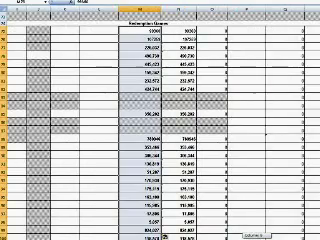
{"action": "scroll", "coordinate": [160, 130], "scroll_direction": "up", "scroll_amount": 5}
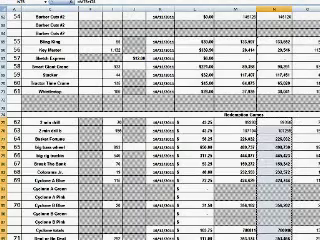
{"action": "scroll", "coordinate": [160, 130], "scroll_direction": "right", "scroll_amount": 1}
{"action": "scroll", "coordinate": [160, 130], "scroll_direction": "right", "scroll_amount": 3}
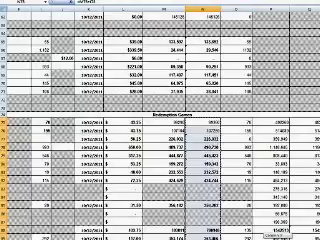
{"action": "scroll", "coordinate": [160, 130], "scroll_direction": "right", "scroll_amount": 1}
Copy last week's column Q figures and paste them as values at P62.
{"action": "left_click", "coordinate": [292, 118]}
{"action": "scroll", "coordinate": [292, 118], "scroll_direction": "down", "scroll_amount": 1}
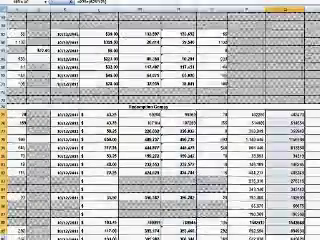
{"action": "scroll", "coordinate": [292, 118], "scroll_direction": "down", "scroll_amount": 3}
{"action": "scroll", "coordinate": [292, 118], "scroll_direction": "down", "scroll_amount": 3}
{"action": "scroll", "coordinate": [297, 224], "scroll_direction": "down", "scroll_amount": 2}
{"action": "scroll", "coordinate": [297, 224], "scroll_direction": "down", "scroll_amount": 2}
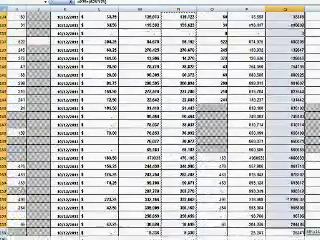
{"action": "scroll", "coordinate": [297, 224], "scroll_direction": "down", "scroll_amount": 2}
{"action": "right_click", "coordinate": [297, 224]}
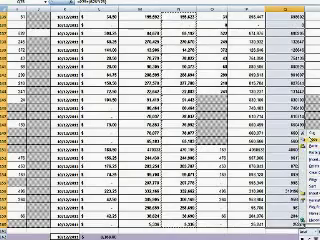
{"action": "scroll", "coordinate": [308, 160], "scroll_direction": "up", "scroll_amount": 5}
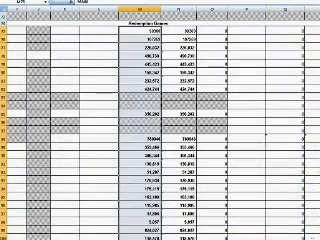
{"action": "left_click", "coordinate": [251, 32]}
{"action": "right_click", "coordinate": [251, 32]}
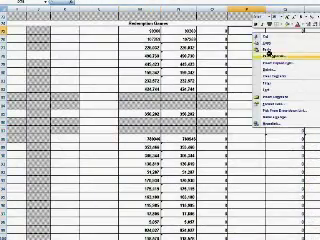
{"action": "left_click", "coordinate": [268, 52]}
{"action": "key", "text": "v"}
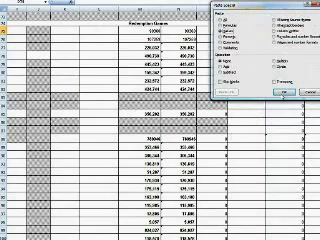
{"action": "left_click", "coordinate": [285, 92]}
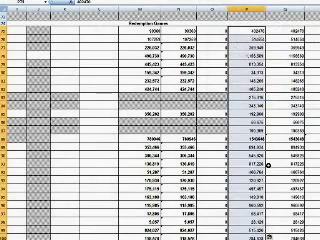
{"action": "scroll", "coordinate": [269, 235], "scroll_direction": "left", "scroll_amount": 5}
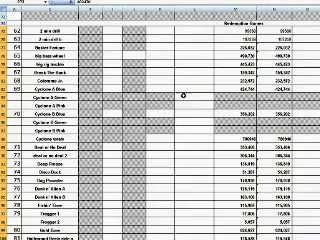
{"action": "scroll", "coordinate": [160, 120], "scroll_direction": "right", "scroll_amount": 5}
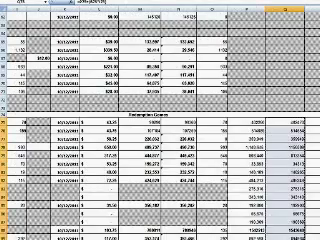
{"action": "scroll", "coordinate": [160, 120], "scroll_direction": "left", "scroll_amount": 5}
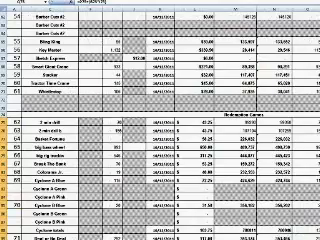
{"action": "scroll", "coordinate": [162, 172], "scroll_direction": "down", "scroll_amount": 3}
{"action": "scroll", "coordinate": [162, 172], "scroll_direction": "down", "scroll_amount": 2}
{"action": "scroll", "coordinate": [162, 172], "scroll_direction": "down", "scroll_amount": 6}
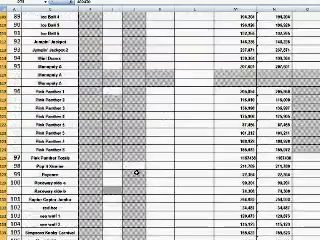
{"action": "scroll", "coordinate": [162, 172], "scroll_direction": "down", "scroll_amount": 5}
{"action": "scroll", "coordinate": [162, 172], "scroll_direction": "down", "scroll_amount": 5}
{"action": "scroll", "coordinate": [130, 168], "scroll_direction": "up", "scroll_amount": 4}
{"action": "scroll", "coordinate": [110, 145], "scroll_direction": "up", "scroll_amount": 2}
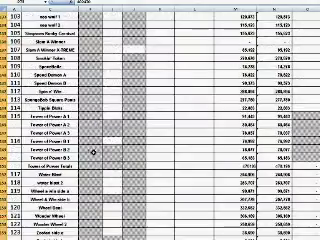
{"action": "left_click", "coordinate": [57, 136]}
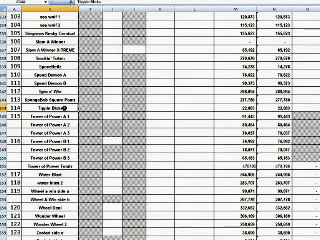
{"action": "left_click", "coordinate": [70, 66]}
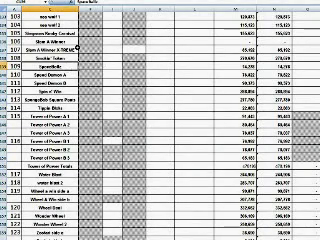
{"action": "left_click", "coordinate": [72, 49]}
{"action": "scroll", "coordinate": [72, 59], "scroll_direction": "up", "scroll_amount": 2}
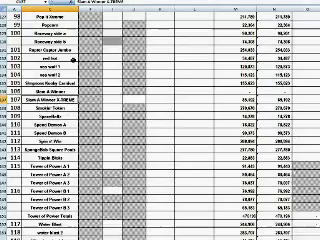
{"action": "scroll", "coordinate": [73, 60], "scroll_direction": "up", "scroll_amount": 2}
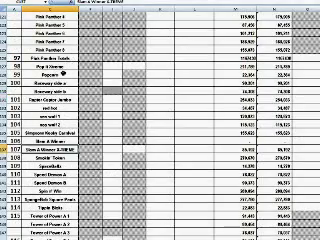
{"action": "left_click", "coordinate": [65, 68]}
{"action": "scroll", "coordinate": [75, 74], "scroll_direction": "up", "scroll_amount": 2}
{"action": "scroll", "coordinate": [75, 74], "scroll_direction": "up", "scroll_amount": 3}
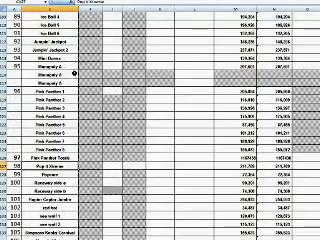
{"action": "left_click_drag", "start_coordinate": [62, 90], "coordinate": [62, 145]}
{"action": "left_click", "coordinate": [125, 140]}
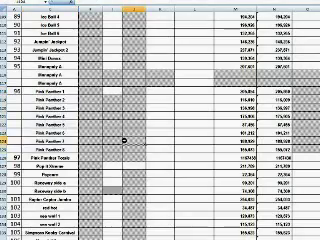
{"action": "scroll", "coordinate": [116, 125], "scroll_direction": "up", "scroll_amount": 4}
{"action": "scroll", "coordinate": [116, 125], "scroll_direction": "up", "scroll_amount": 2}
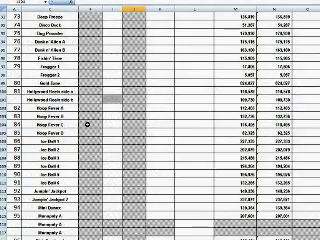
{"action": "left_click", "coordinate": [63, 74]}
{"action": "scroll", "coordinate": [87, 78], "scroll_direction": "up", "scroll_amount": 2}
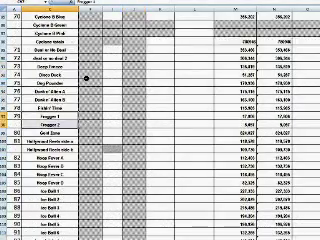
{"action": "scroll", "coordinate": [87, 78], "scroll_direction": "up", "scroll_amount": 3}
{"action": "scroll", "coordinate": [111, 102], "scroll_direction": "up", "scroll_amount": 2}
{"action": "scroll", "coordinate": [87, 78], "scroll_direction": "up", "scroll_amount": 2}
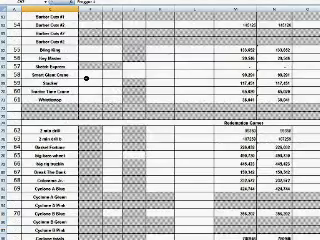
{"action": "scroll", "coordinate": [87, 78], "scroll_direction": "up", "scroll_amount": 3}
{"action": "left_click", "coordinate": [85, 45]}
{"action": "left_click", "coordinate": [50, 66]}
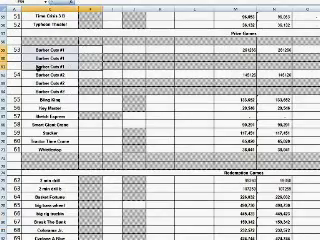
{"action": "left_click", "coordinate": [47, 138]}
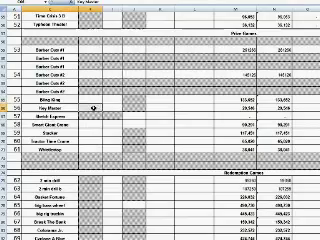
{"action": "scroll", "coordinate": [122, 69], "scroll_direction": "up", "scroll_amount": 4}
{"action": "left_click", "coordinate": [75, 151]}
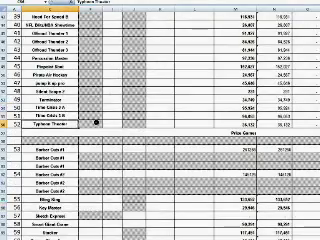
{"action": "scroll", "coordinate": [124, 151], "scroll_direction": "up", "scroll_amount": 4}
{"action": "left_click", "coordinate": [54, 175]}
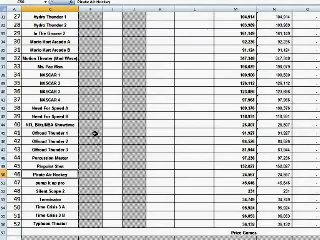
{"action": "left_click", "coordinate": [44, 199]}
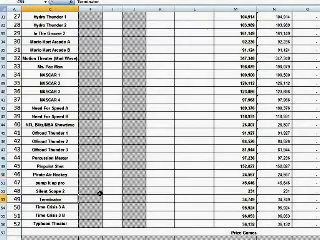
{"action": "scroll", "coordinate": [104, 185], "scroll_direction": "up", "scroll_amount": 3}
{"action": "scroll", "coordinate": [104, 185], "scroll_direction": "up", "scroll_amount": 5}
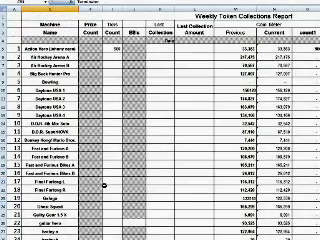
{"action": "scroll", "coordinate": [104, 185], "scroll_direction": "down", "scroll_amount": 4}
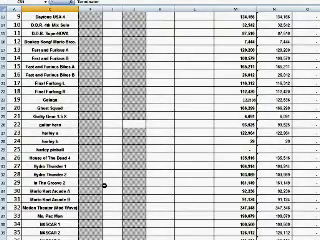
{"action": "scroll", "coordinate": [132, 185], "scroll_direction": "down", "scroll_amount": 5}
{"action": "scroll", "coordinate": [132, 185], "scroll_direction": "down", "scroll_amount": 6}
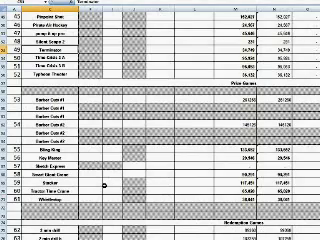
{"action": "scroll", "coordinate": [104, 185], "scroll_direction": "down", "scroll_amount": 1}
{"action": "scroll", "coordinate": [104, 185], "scroll_direction": "down", "scroll_amount": 6}
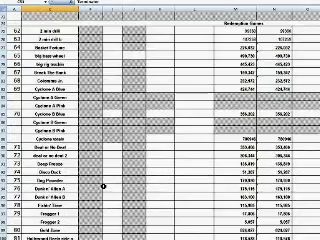
{"action": "scroll", "coordinate": [104, 185], "scroll_direction": "down", "scroll_amount": 7}
{"action": "scroll", "coordinate": [104, 166], "scroll_direction": "down", "scroll_amount": 5}
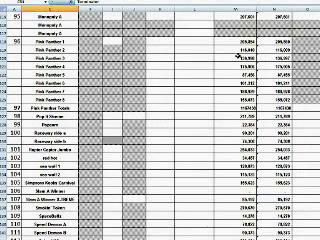
{"action": "left_click", "coordinate": [120, 43]}
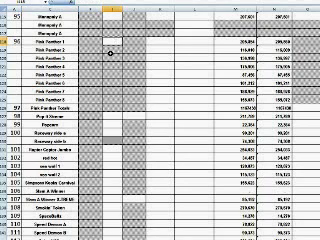
{"action": "left_click", "coordinate": [270, 42]}
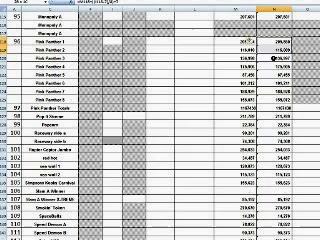
{"action": "key", "text": "Return"}
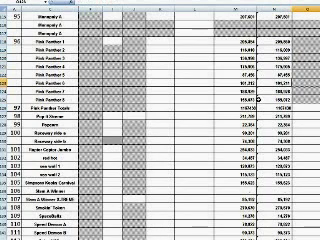